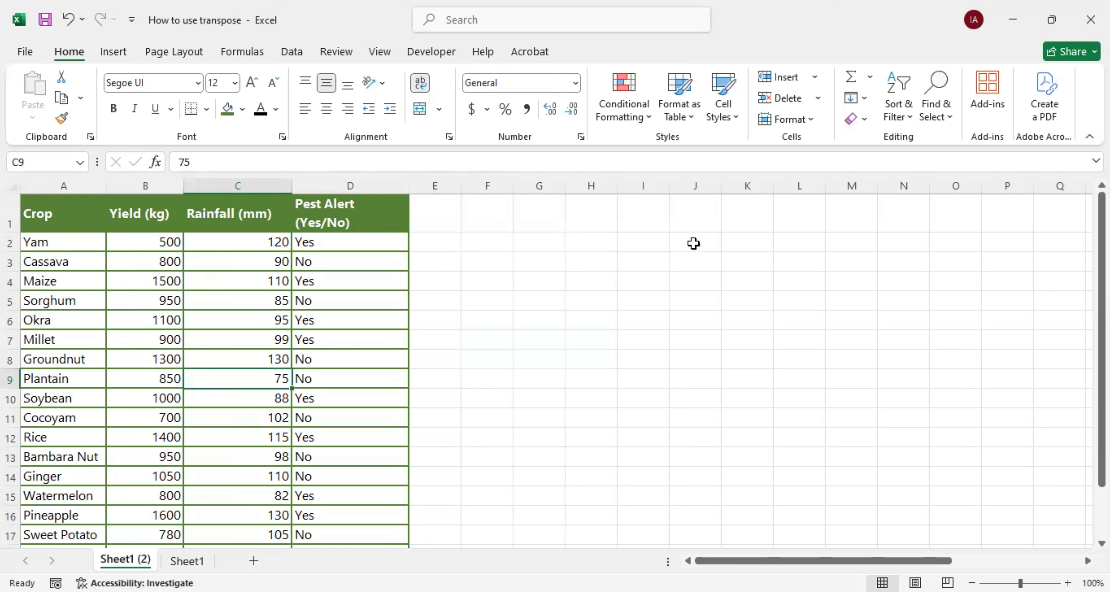
# Transpose the crop table into the four-row range starting at I1 with the array formula =TRANSPOSE(A1:D21)
pyautogui.click(642, 213)
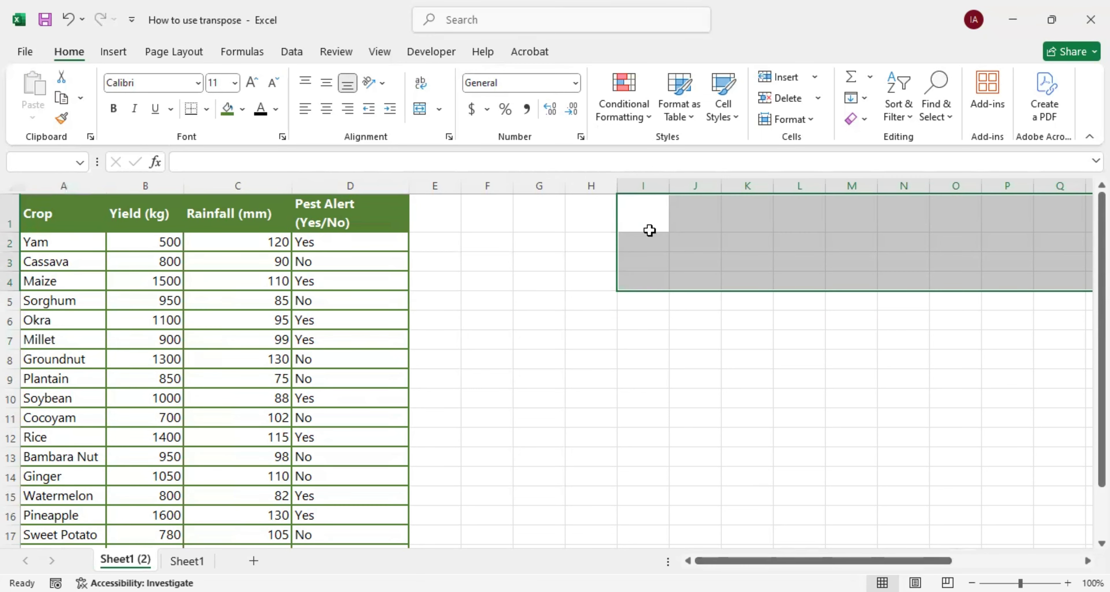
pyautogui.write('=TRANSPOSE(')
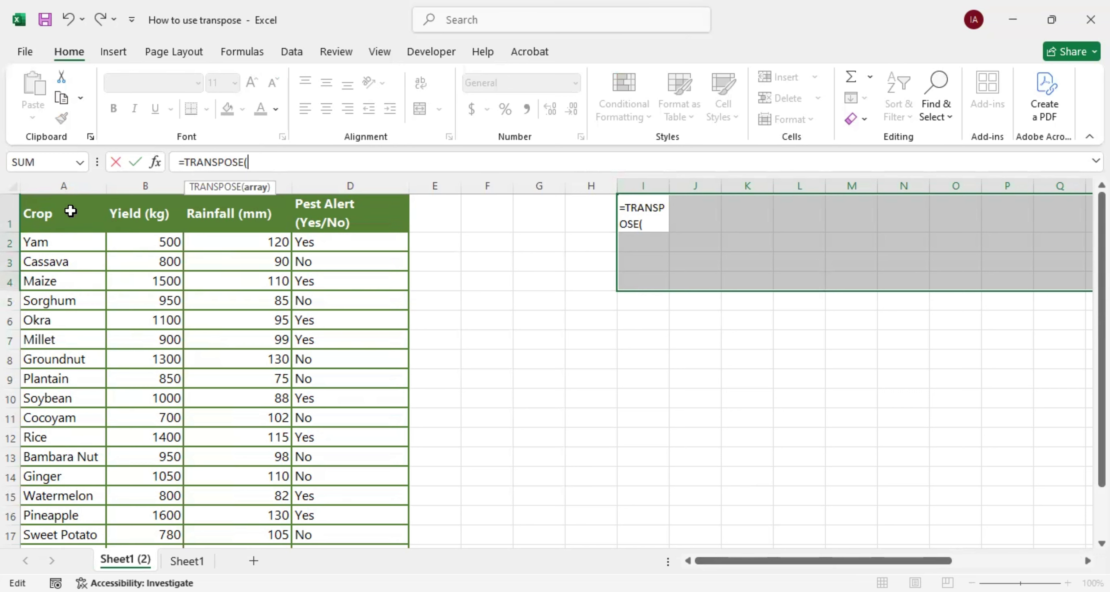
pyautogui.click(53, 215)
pyautogui.hotkey('ctrl', 'shift', 'Right')
pyautogui.hotkey('ctrl', 'shift', 'Down')
pyautogui.write(')')
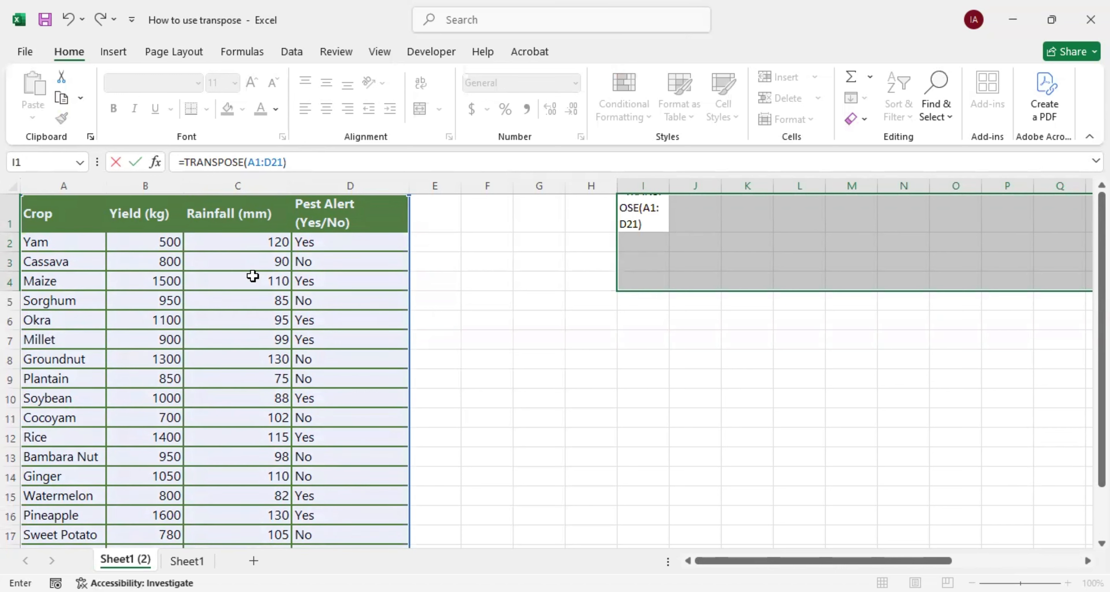
pyautogui.hotkey('ctrl', 'shift', 'Return')
# Auto-fit column I to its contents and look over the transposed crop data
pyautogui.click(694, 215)
pyautogui.doubleClick(669, 185)
pyautogui.moveTo(753, 560)
pyautogui.mouseDown()
pyautogui.moveTo(857, 560)
pyautogui.moveTo(753, 560)
pyautogui.mouseUp()
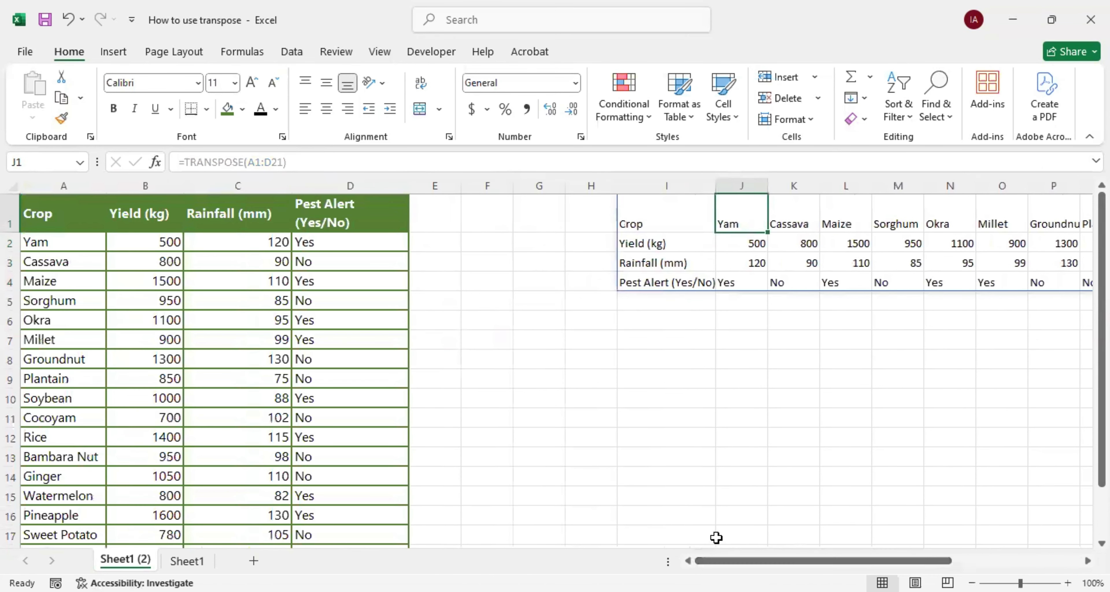
pyautogui.click(621, 339)
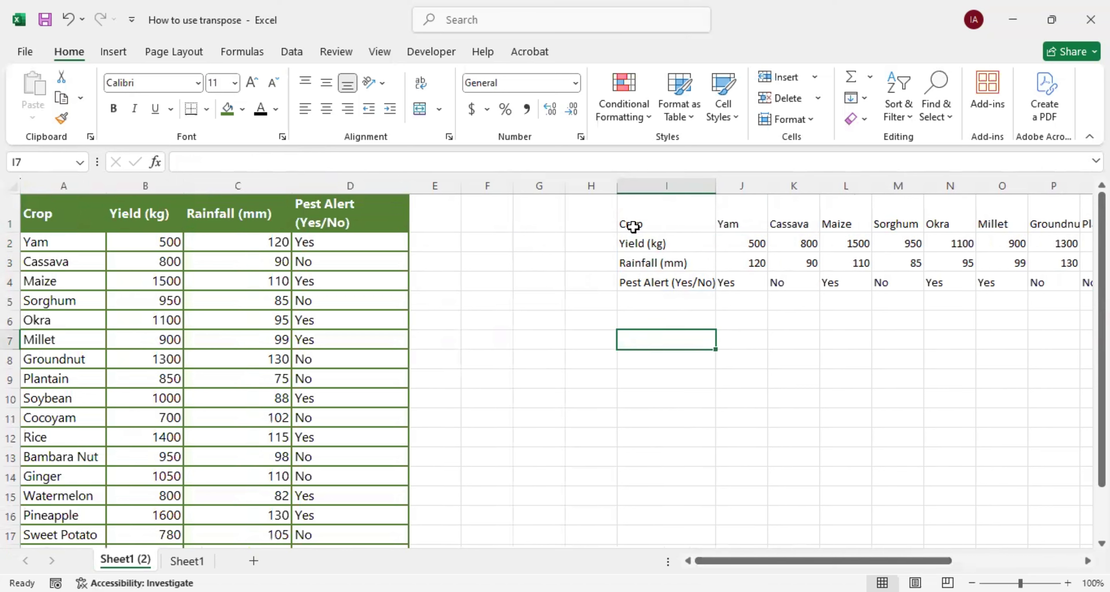
# Set Yam's yield in cell B2 of the source table to 1000 to test the linked transposed data
pyautogui.click(733, 244)
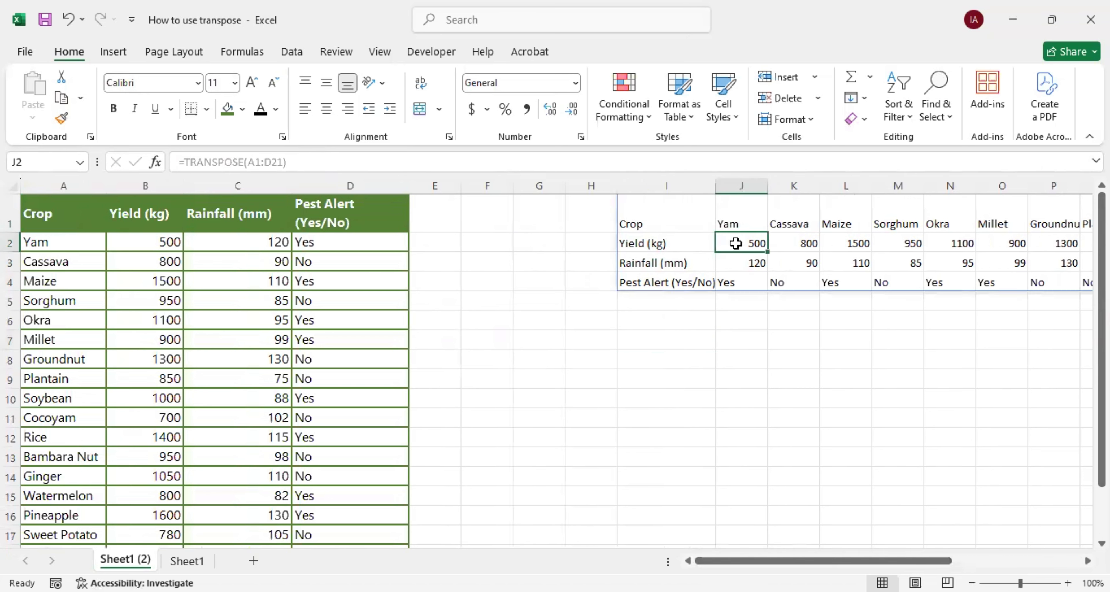
pyautogui.click(149, 242)
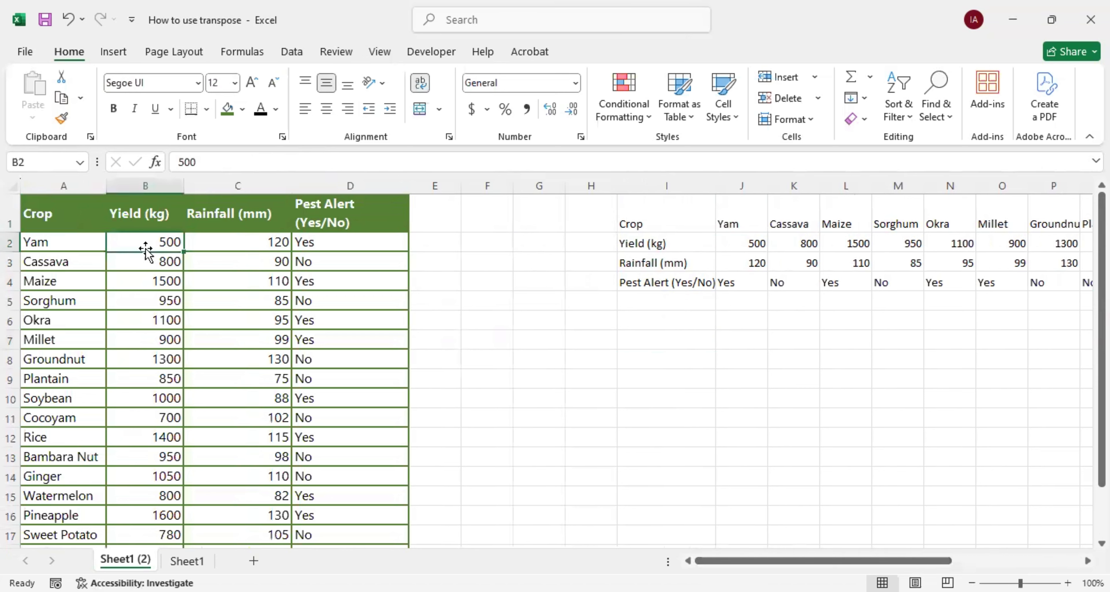
pyautogui.write('1000')
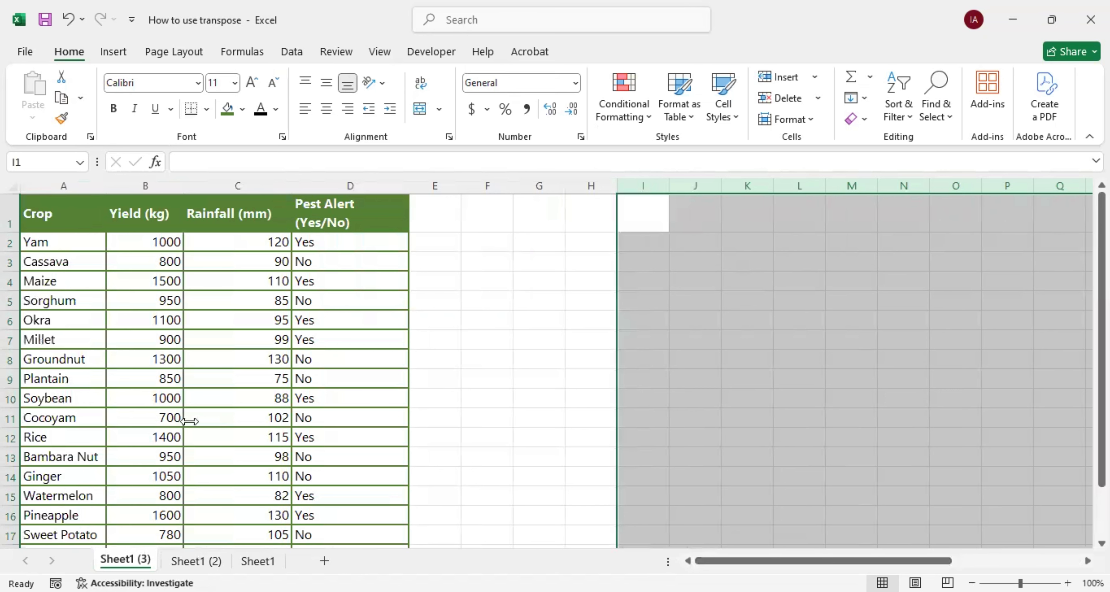
# Load the crop data A1:D21 on Sheet1 (3) into Power Query as a table with headers
pyautogui.click(454, 419)
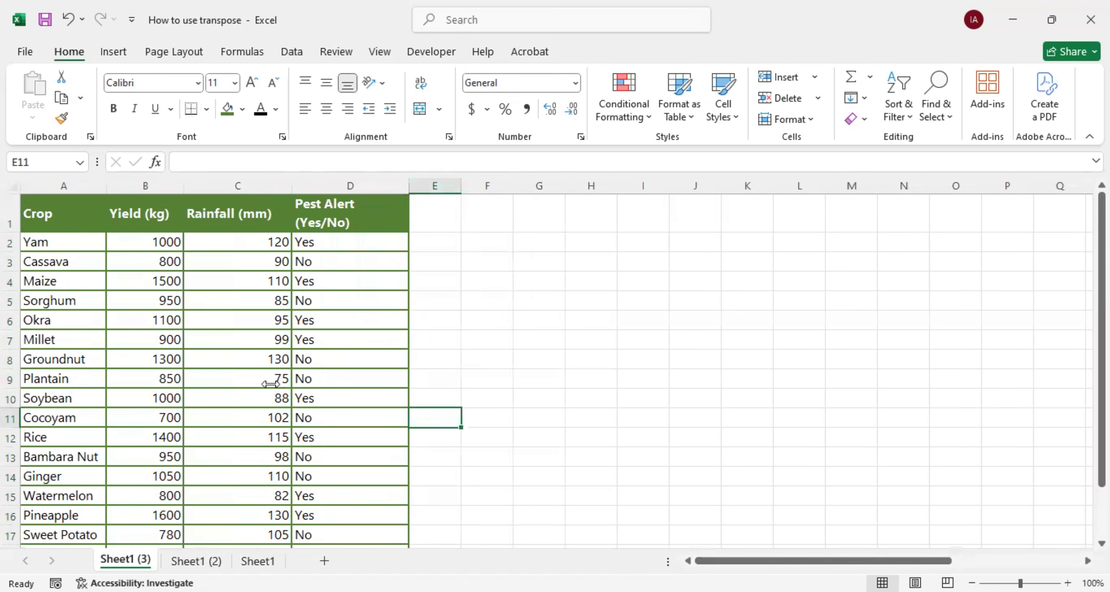
pyautogui.hotkey('ctrl', 'Home')
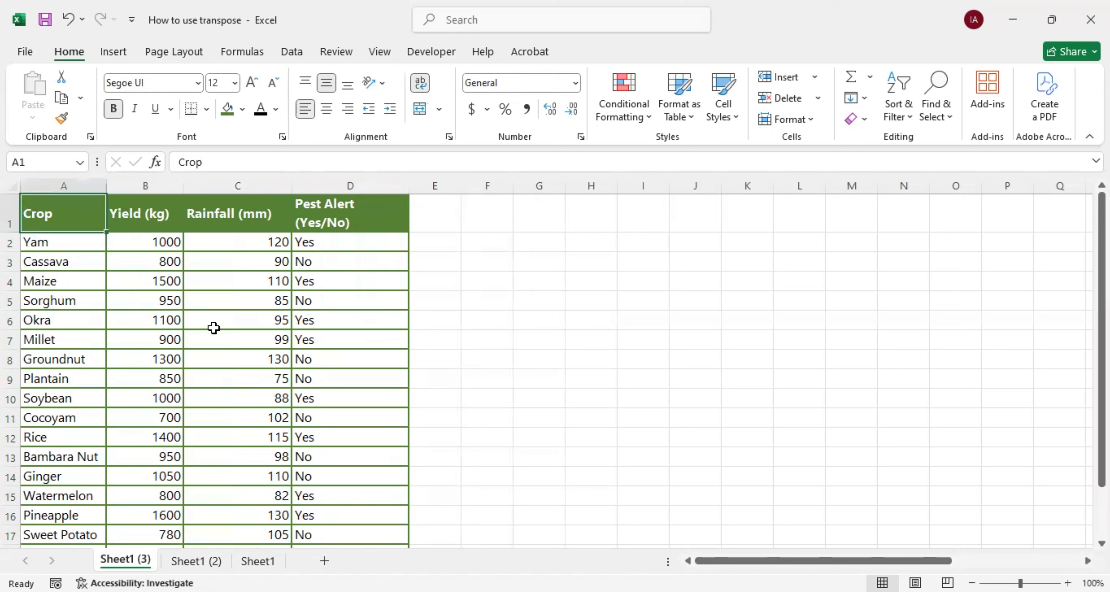
pyautogui.click(300, 51)
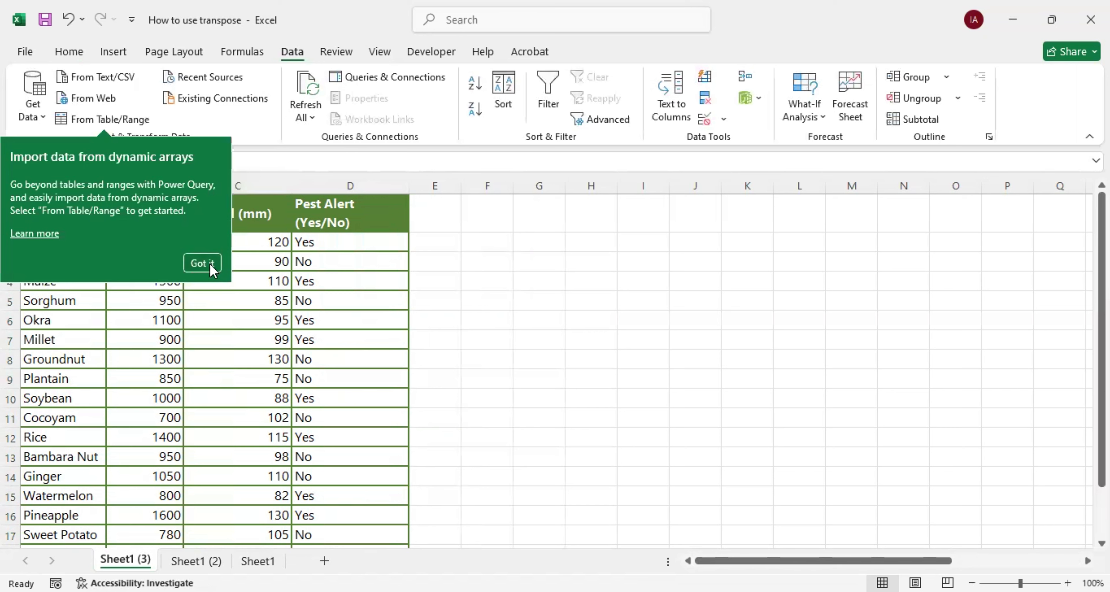
pyautogui.click(292, 58)
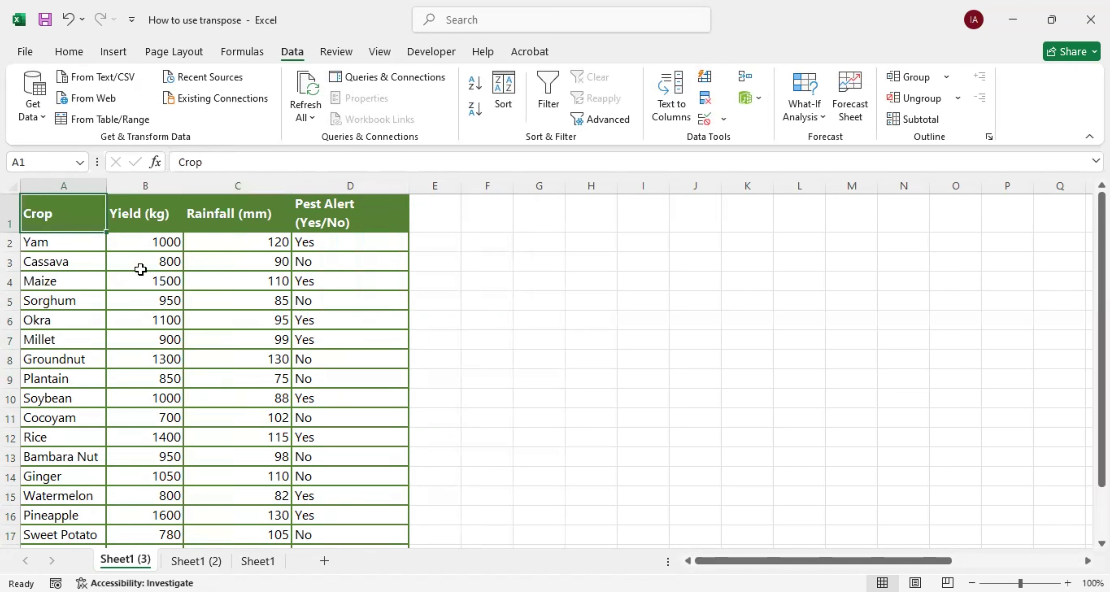
pyautogui.hotkey('ctrl', 't')
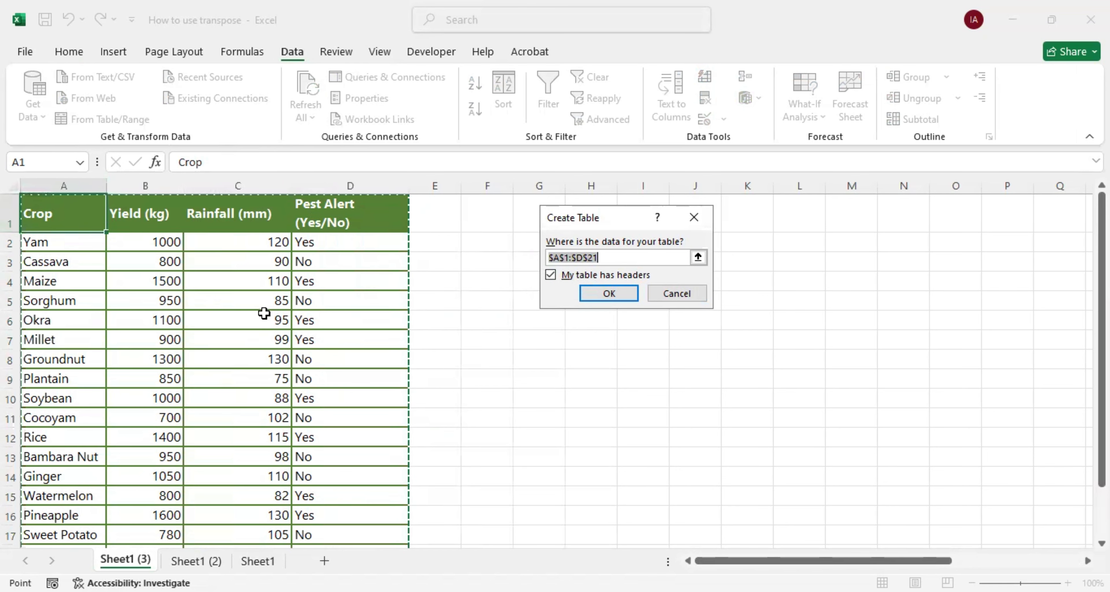
pyautogui.scroll(-4, 265, 313)
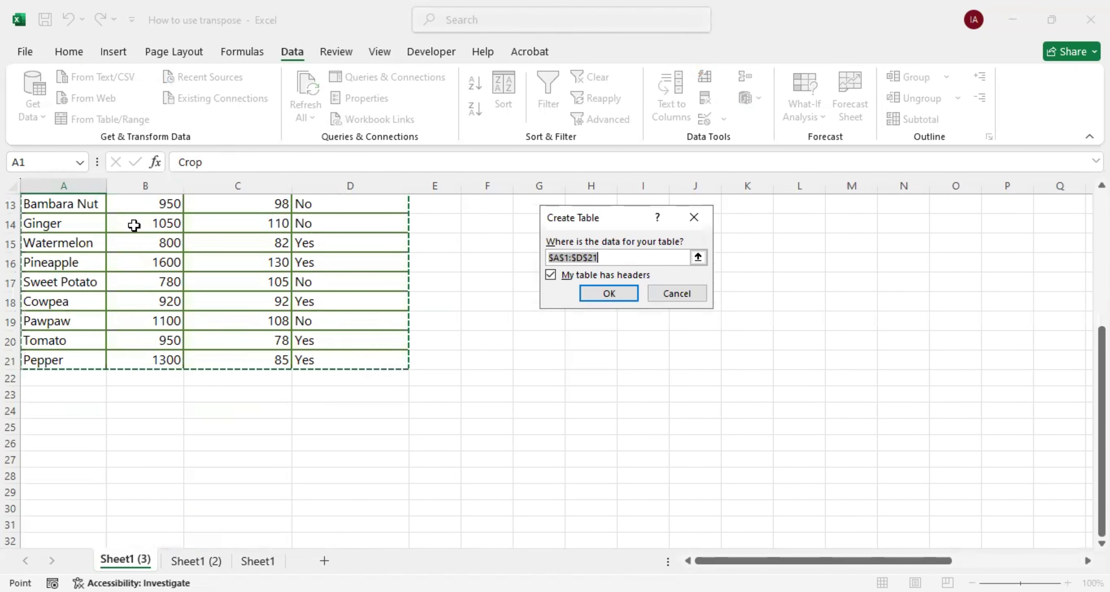
pyautogui.scroll(4, 282, 341)
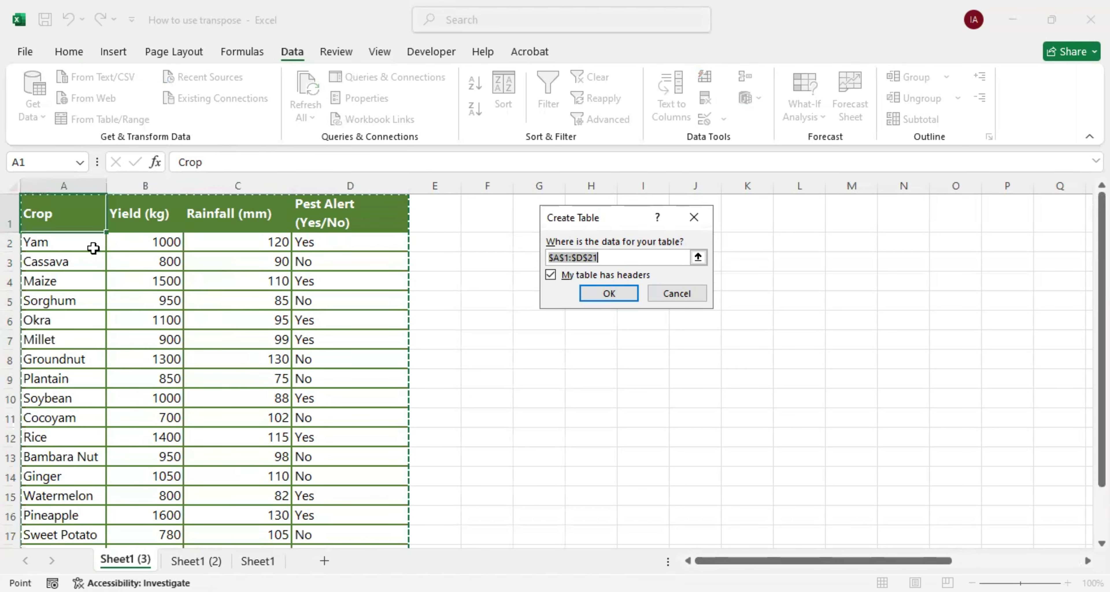
pyautogui.click(601, 294)
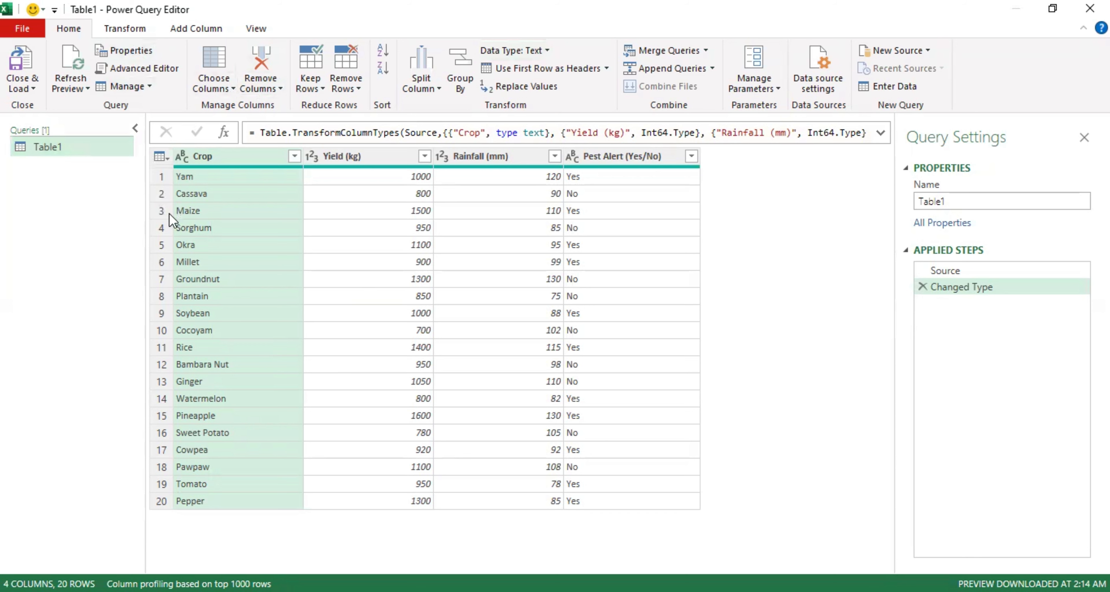
# Transpose the Table1 query and look across its resulting columns
pyautogui.click(126, 29)
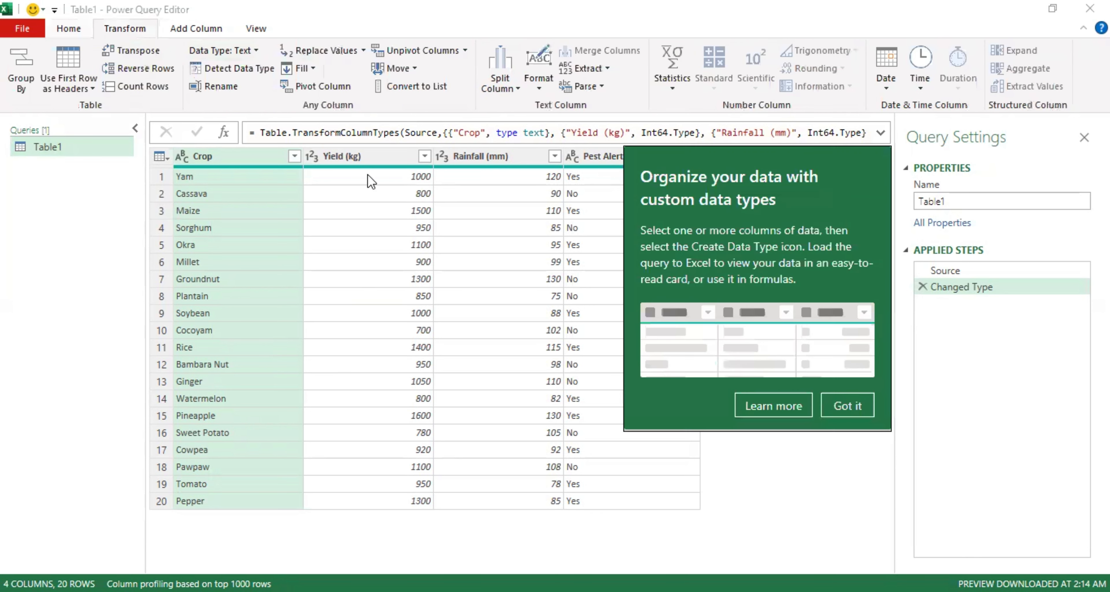
pyautogui.click(840, 405)
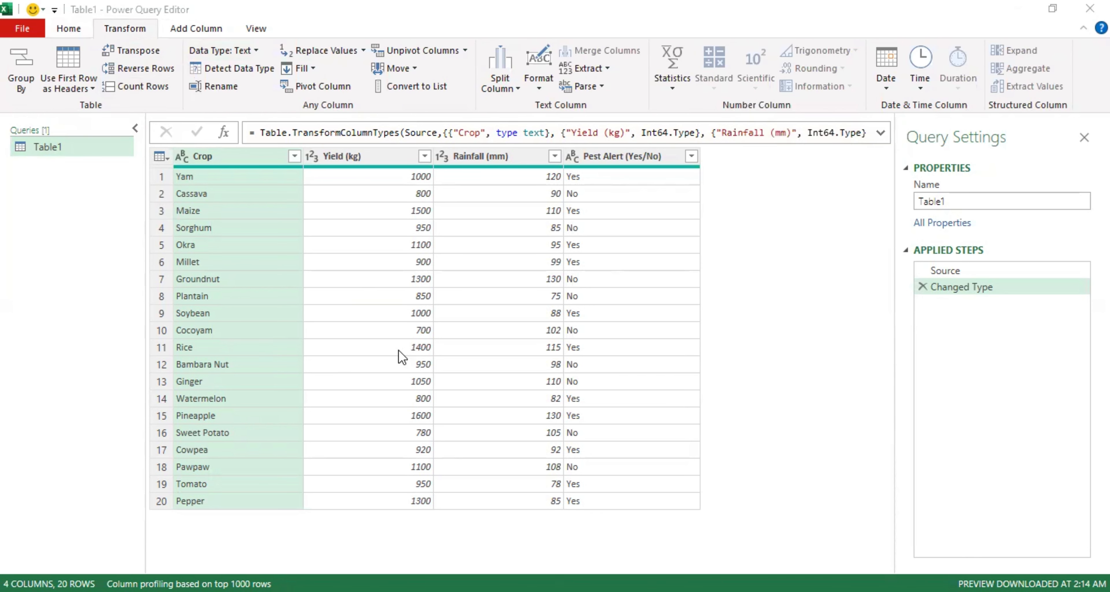
pyautogui.click(132, 50)
pyautogui.moveTo(315, 567); pyautogui.dragTo(362, 555)
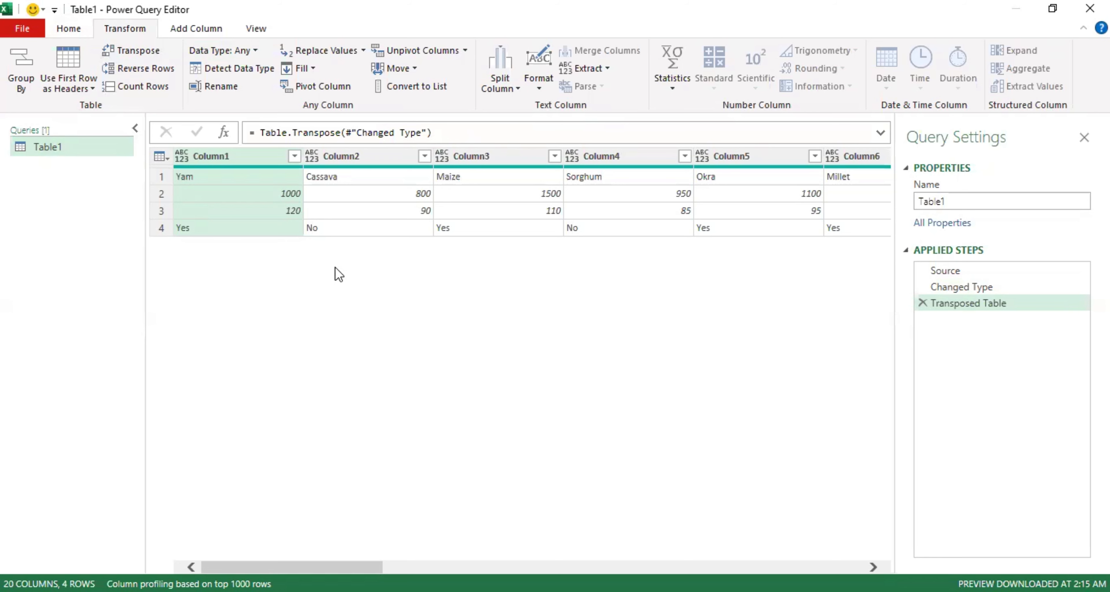
# Close the query editor and load the transposed query into a new worksheet
pyautogui.click(67, 33)
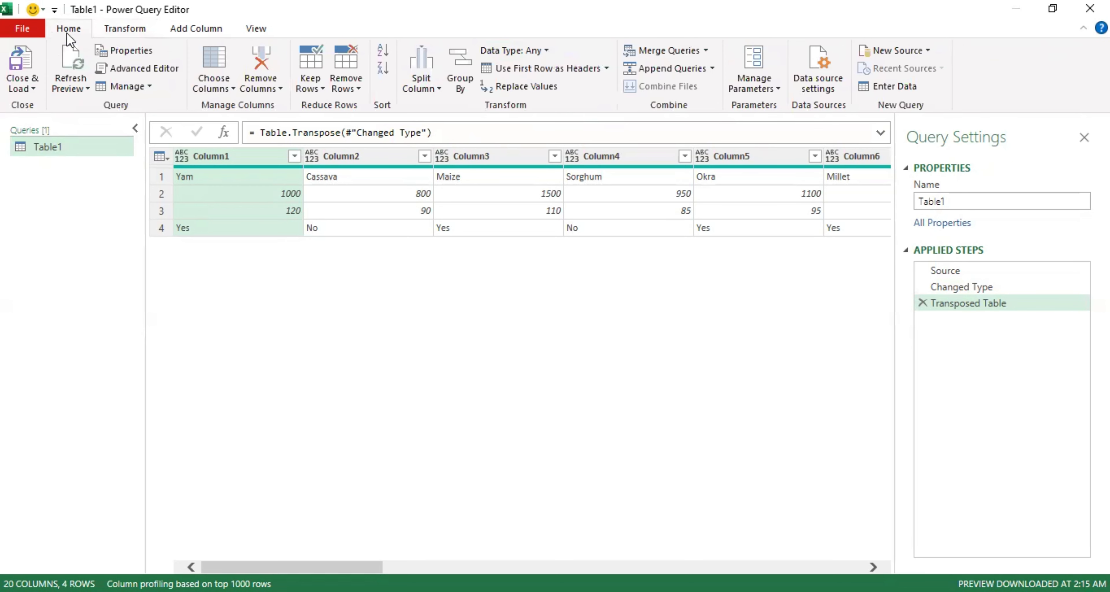
pyautogui.click(23, 34)
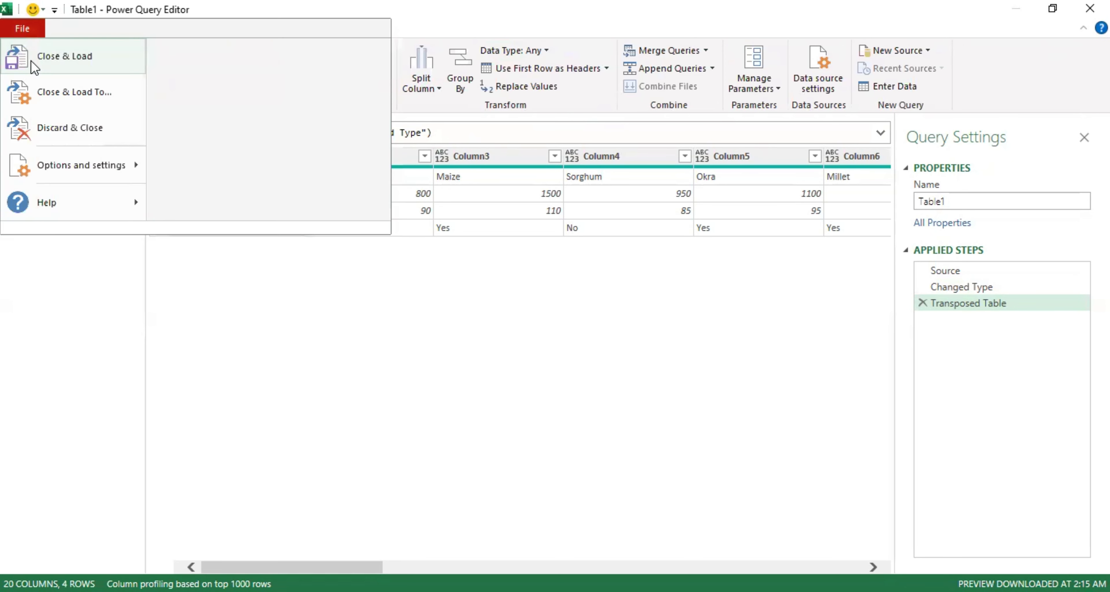
pyautogui.click(34, 35)
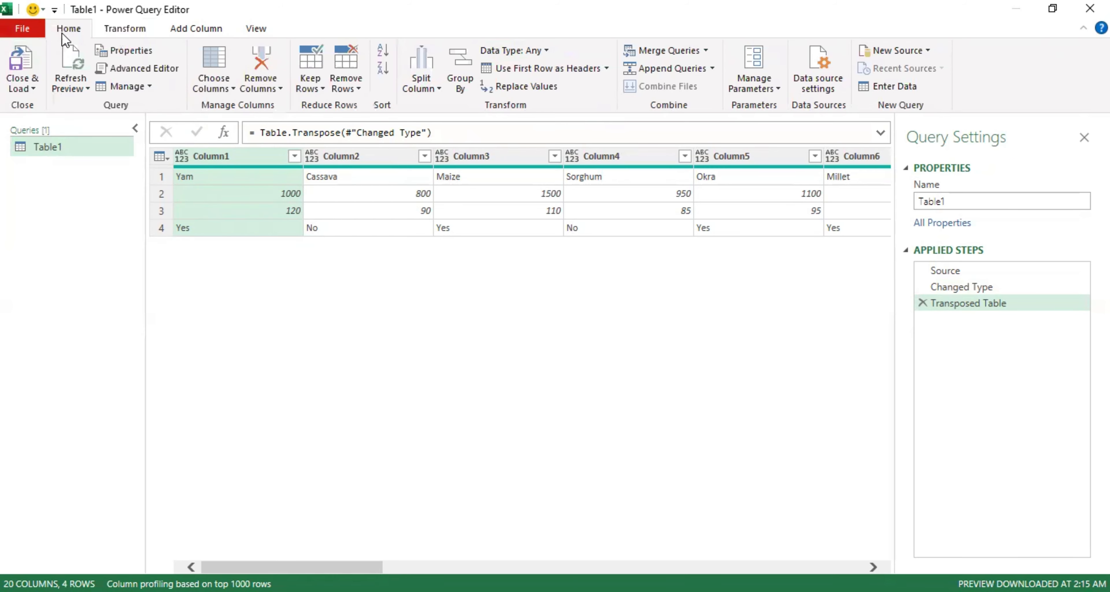
pyautogui.click(23, 65)
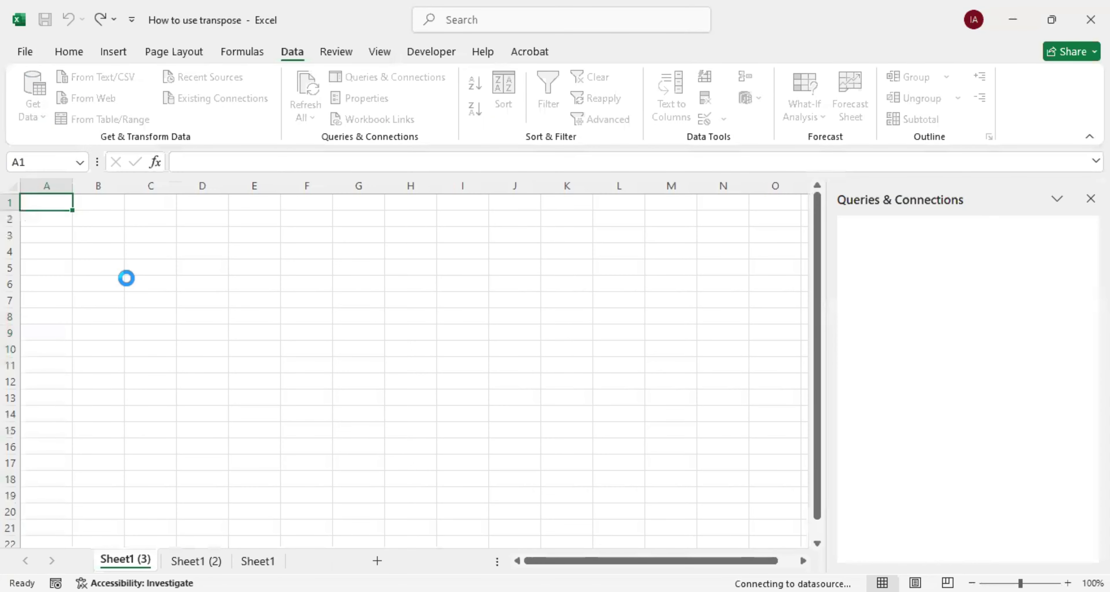